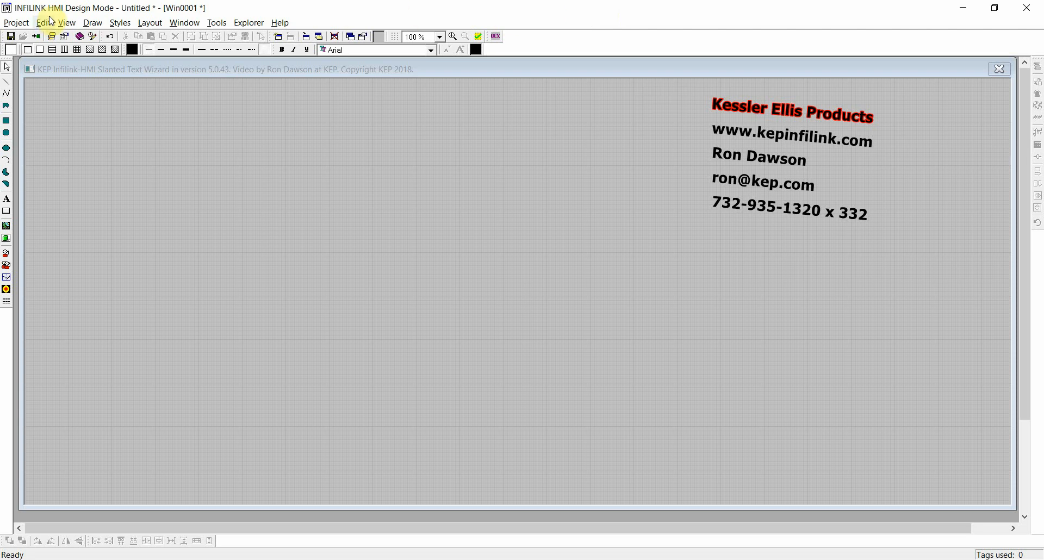
# Place a slanted text wizard object about 704 x 440 in size in the upper-left area of the Win0001 canvas.
pyautogui.click(67, 22)
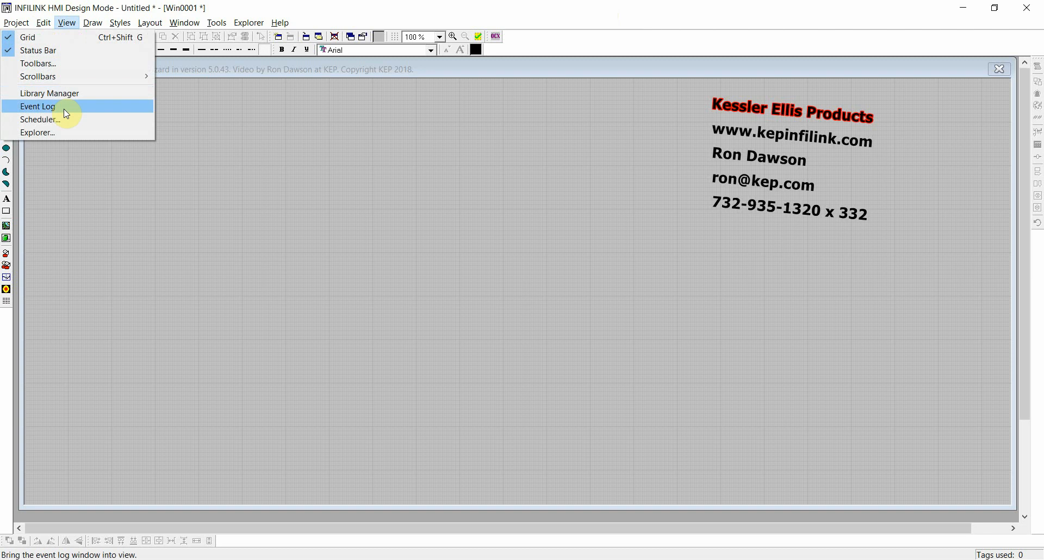
pyautogui.click(51, 133)
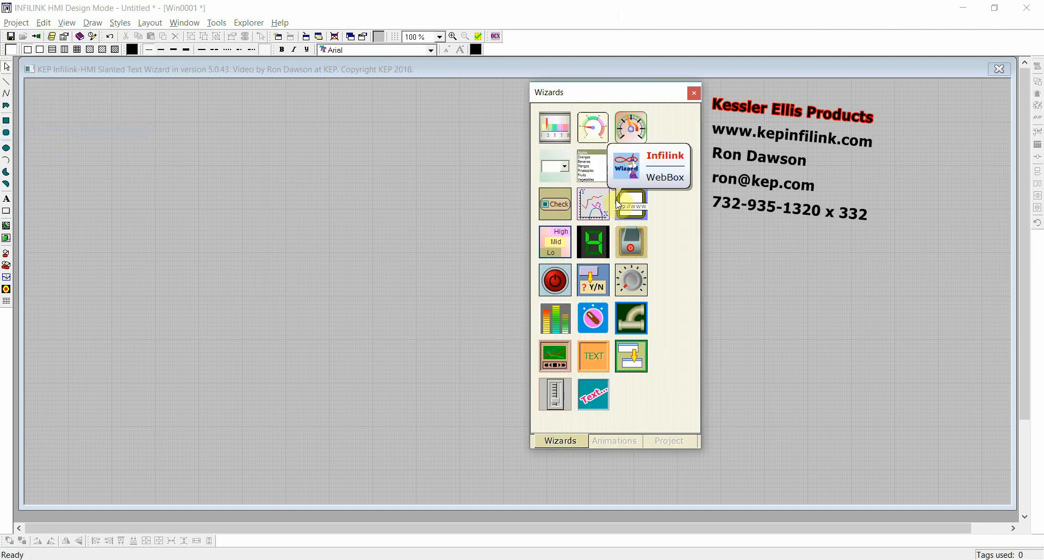
pyautogui.click(600, 404)
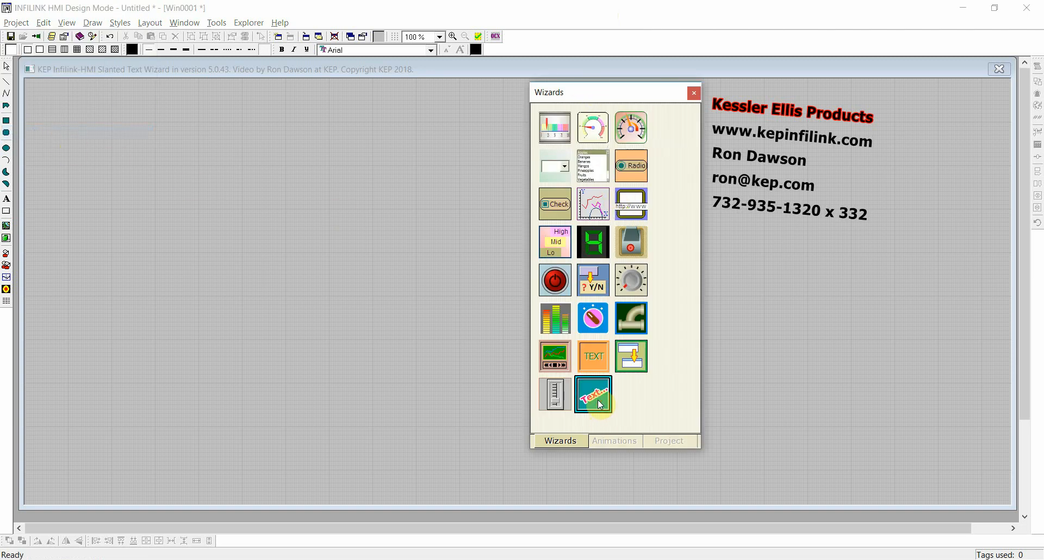
pyautogui.moveTo(50, 97); pyautogui.dragTo(434, 333)
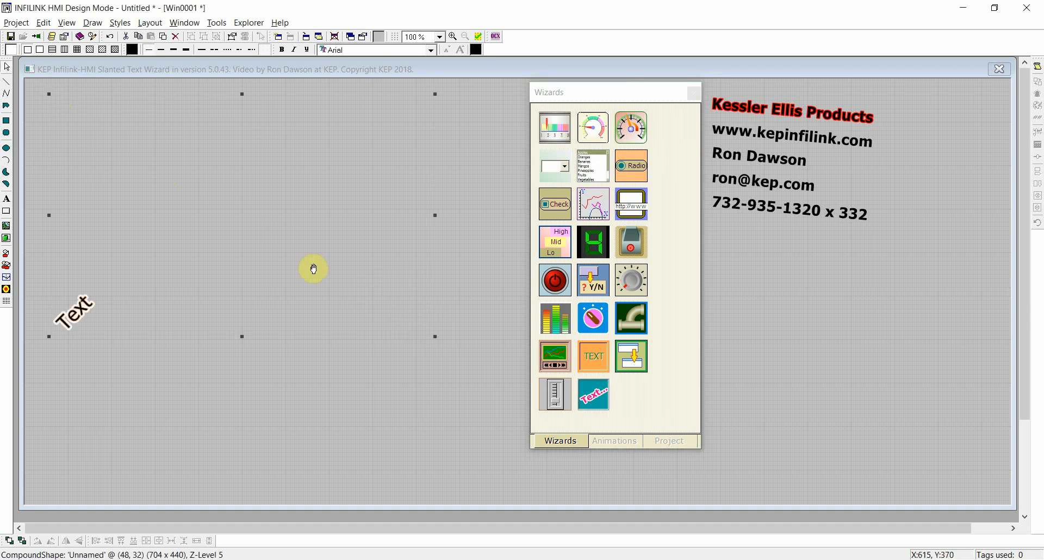
# Set Text 1 in the new slanted text object's properties to "Time:".
pyautogui.rightClick(234, 236)
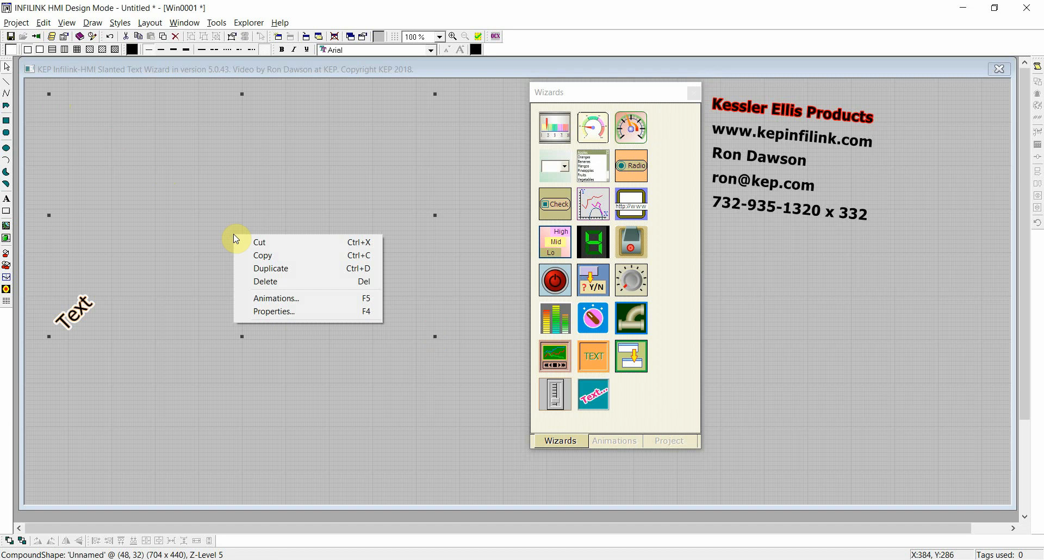
pyautogui.click(269, 311)
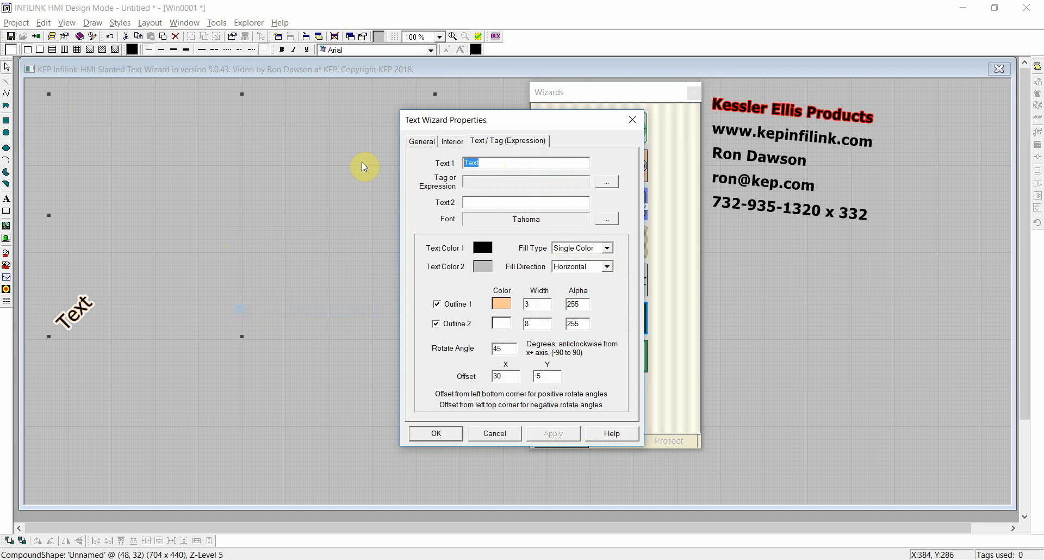
pyautogui.write('Time:')
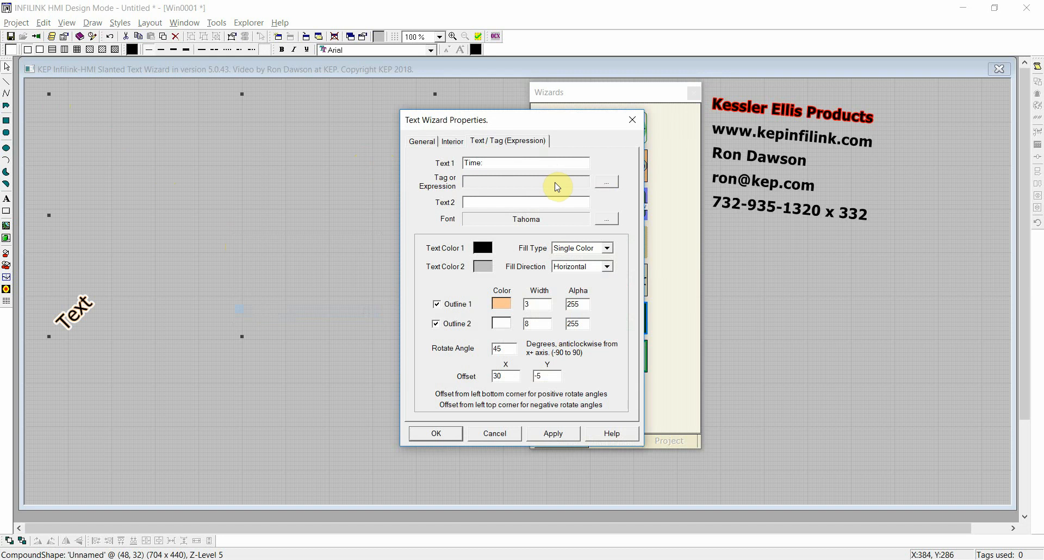
# Link the text object to the _FormattedTime system tag treated as a String, and accept the properties.
pyautogui.click(608, 182)
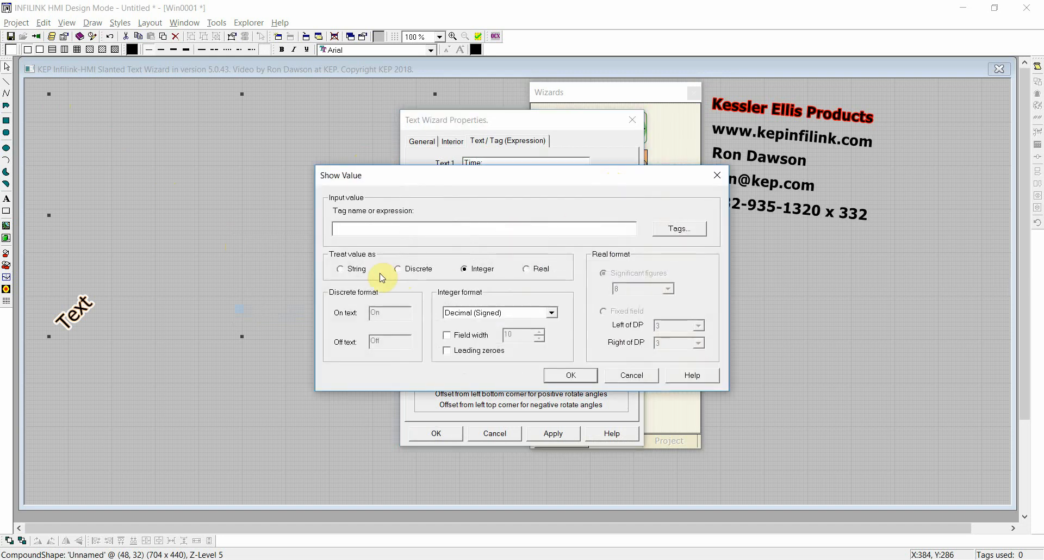
pyautogui.click(340, 269)
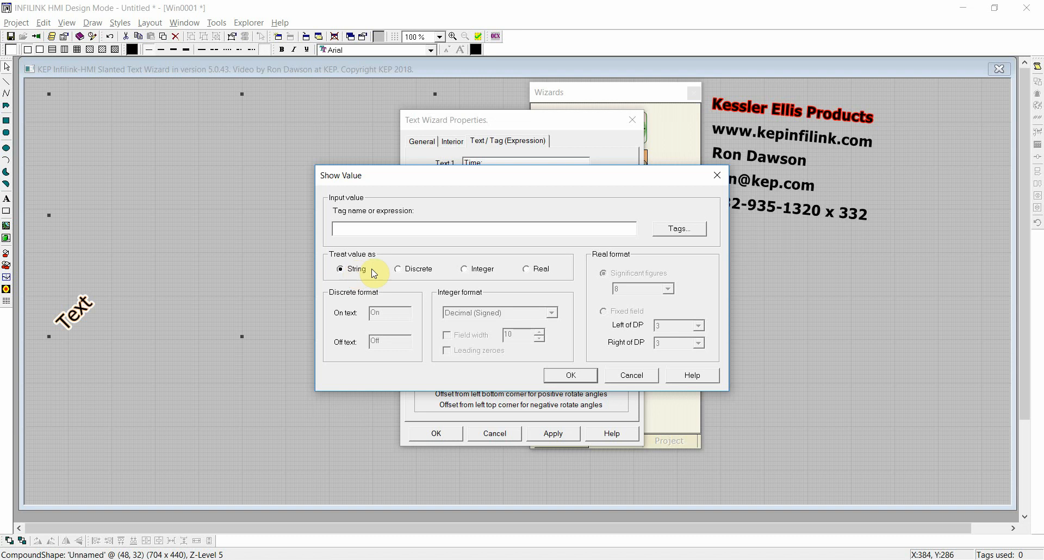
pyautogui.click(683, 228)
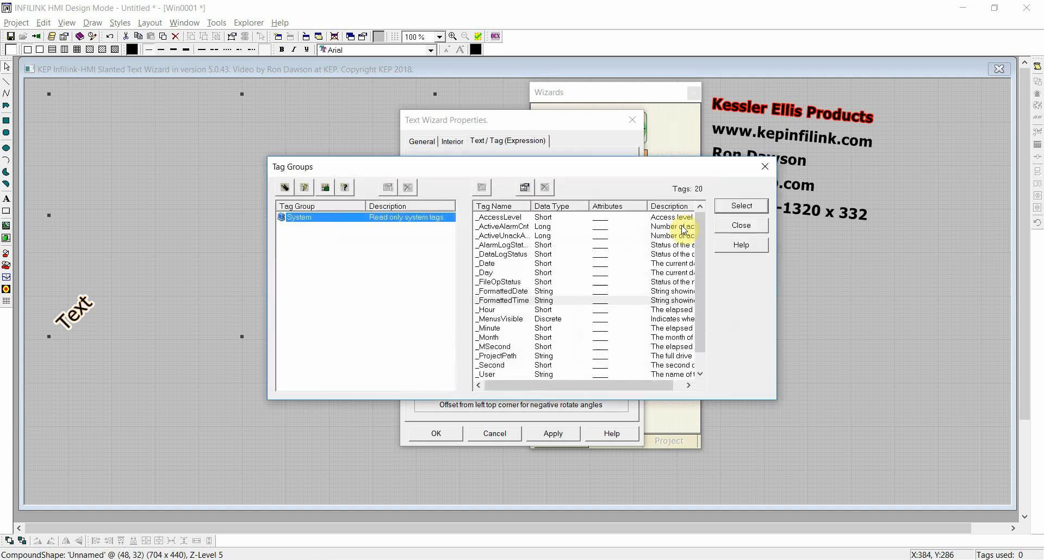
pyautogui.click(509, 302)
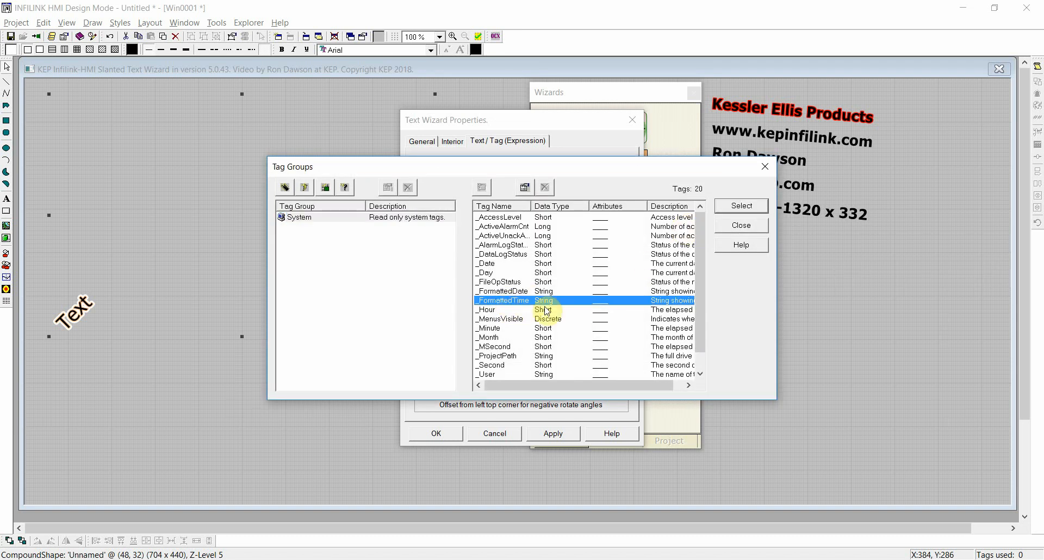
pyautogui.click(753, 206)
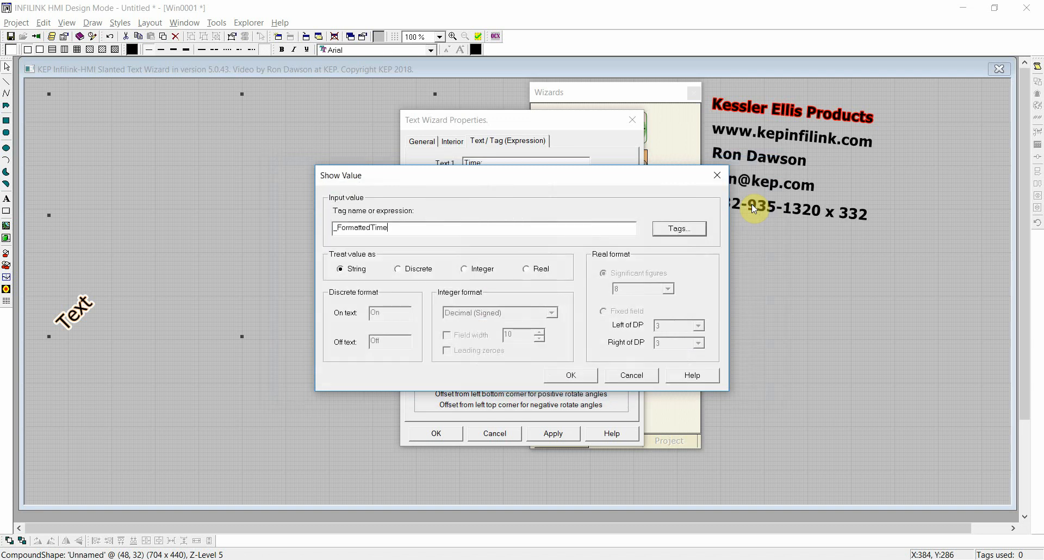
pyautogui.click(581, 377)
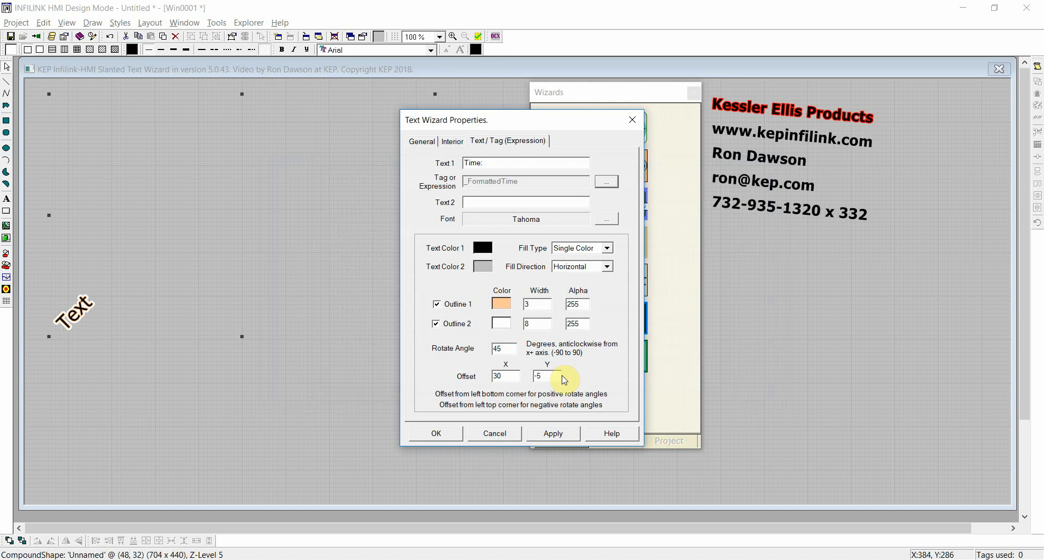
pyautogui.click(559, 435)
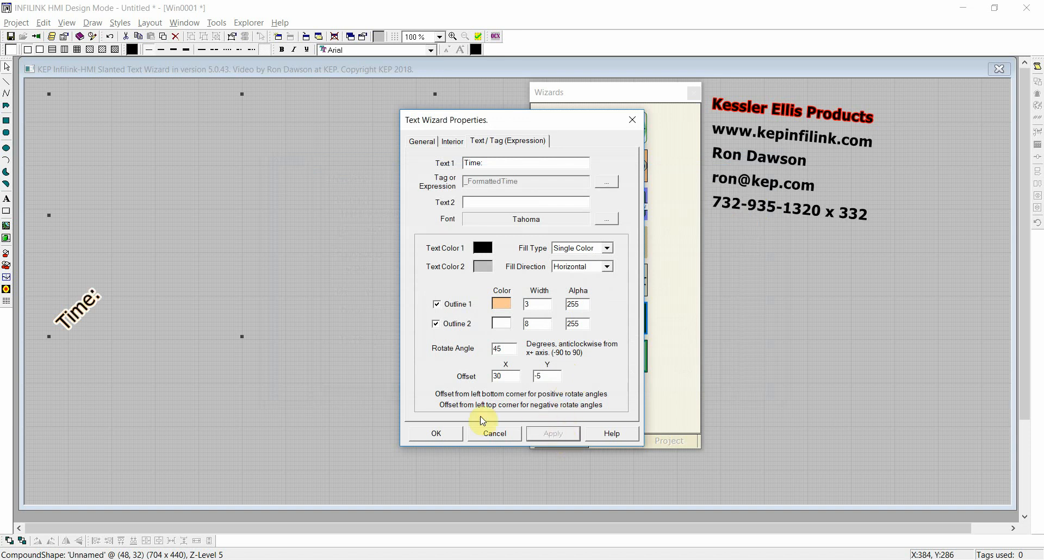
pyautogui.click(436, 433)
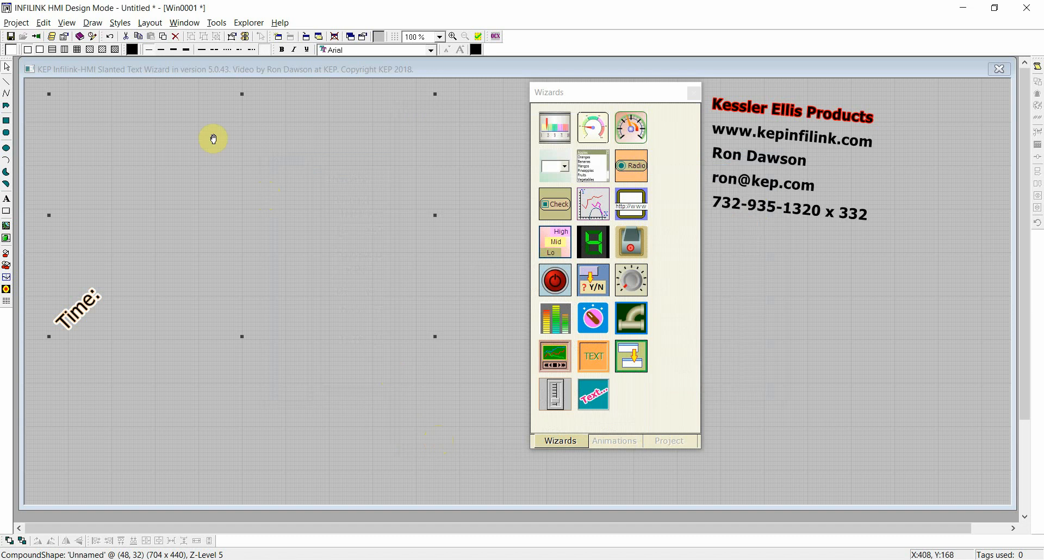
# Save the project, check the slanted time text in run mode, and return to design mode.
pyautogui.click(10, 36)
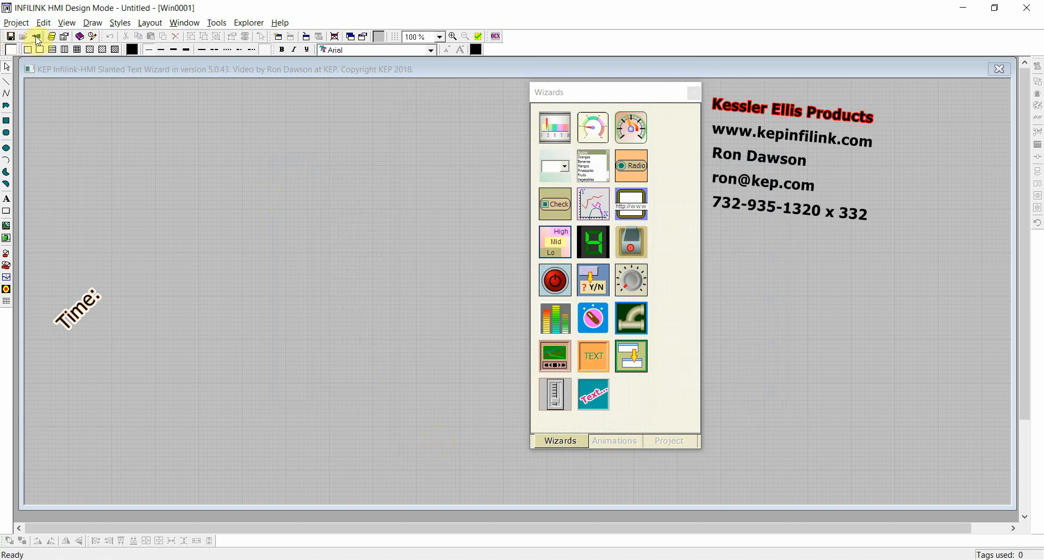
pyautogui.click(36, 37)
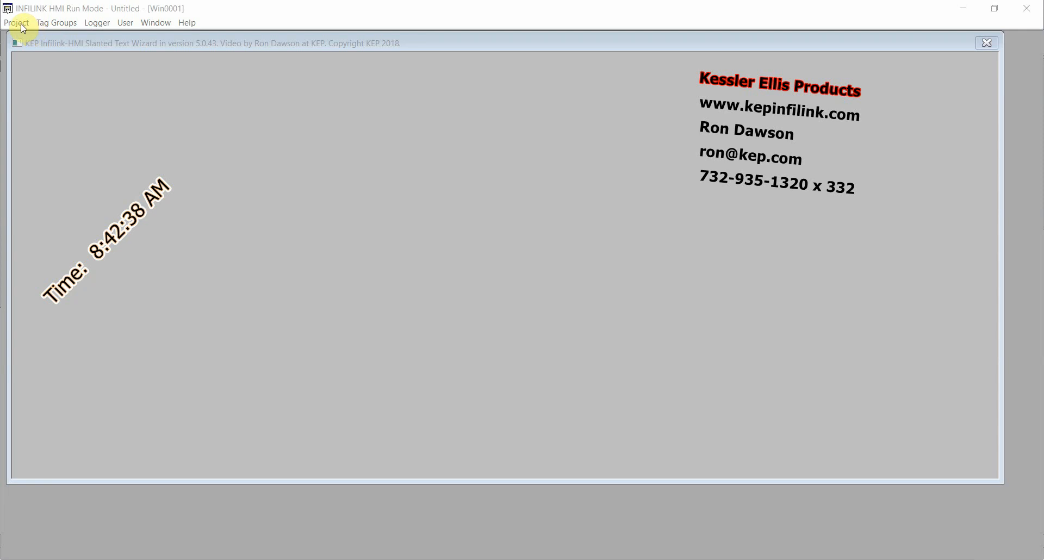
pyautogui.click(22, 25)
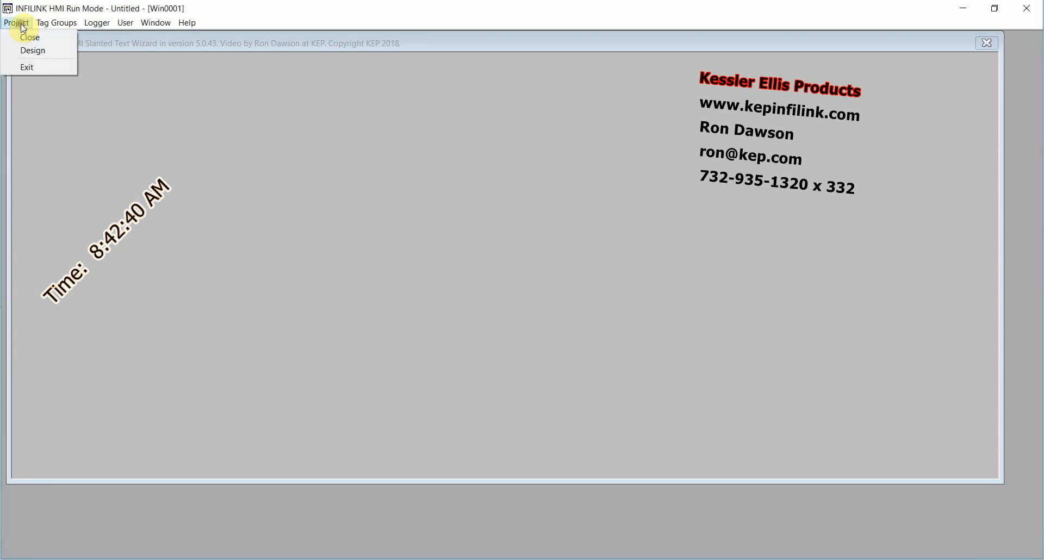
pyautogui.click(28, 49)
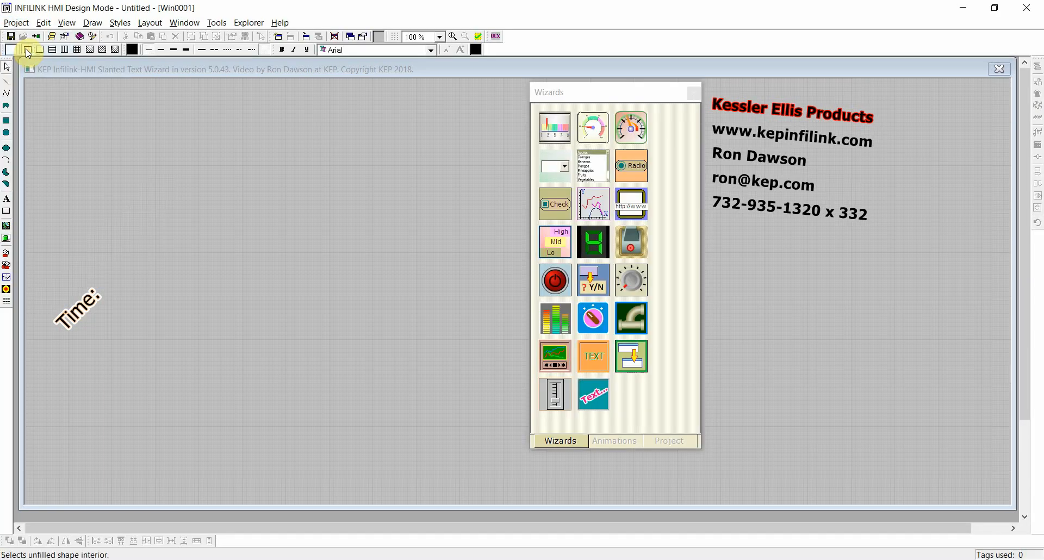
# Set the "Time:" text object's rotate angle to 25 degrees and apply it.
pyautogui.rightClick(88, 302)
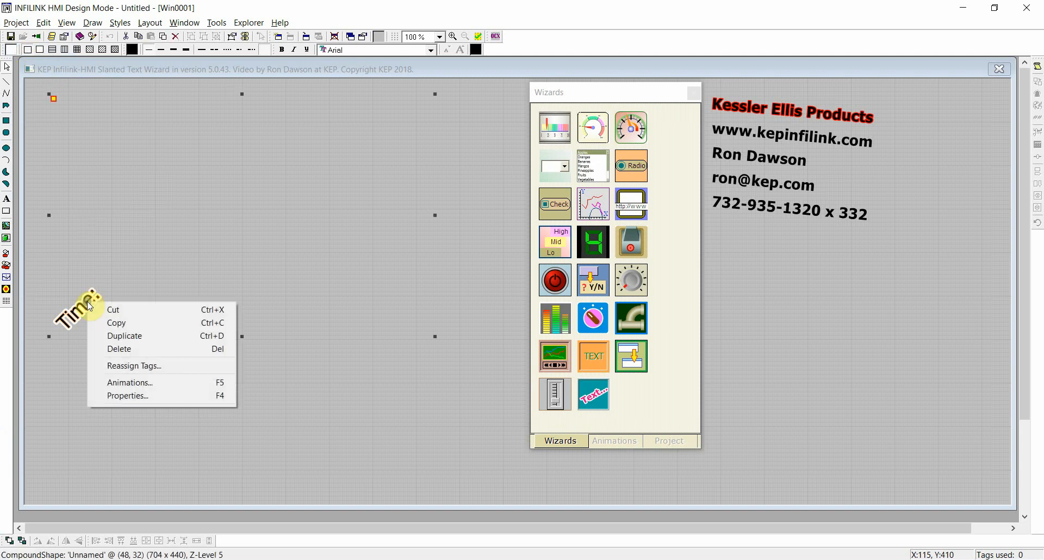
pyautogui.click(116, 394)
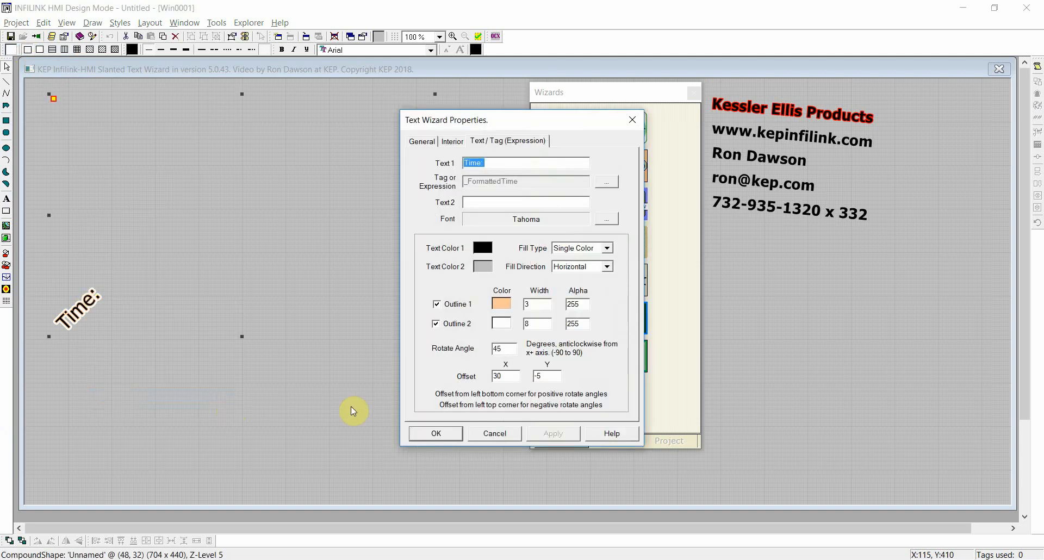
pyautogui.doubleClick(499, 348)
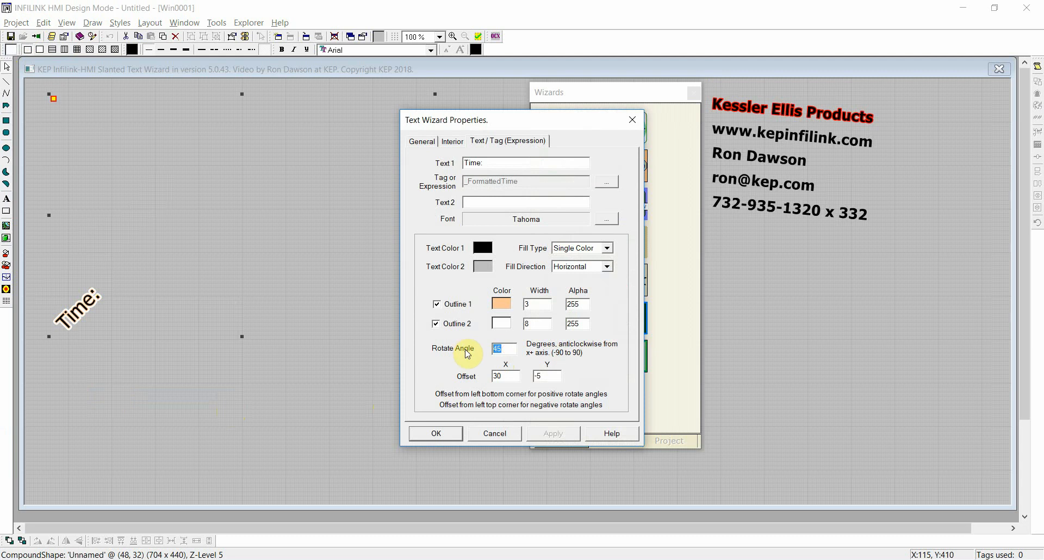
pyautogui.write('25')
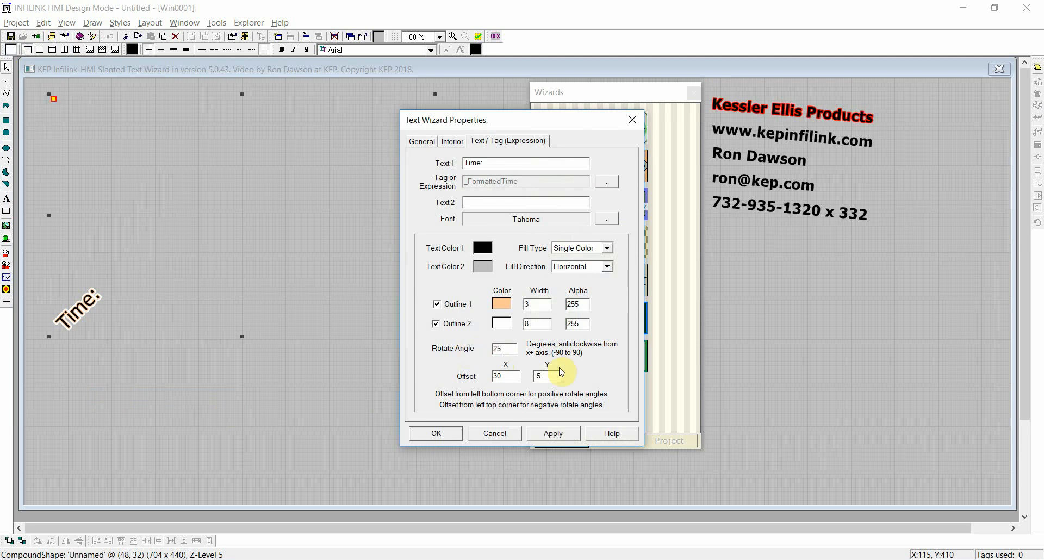
pyautogui.click(572, 435)
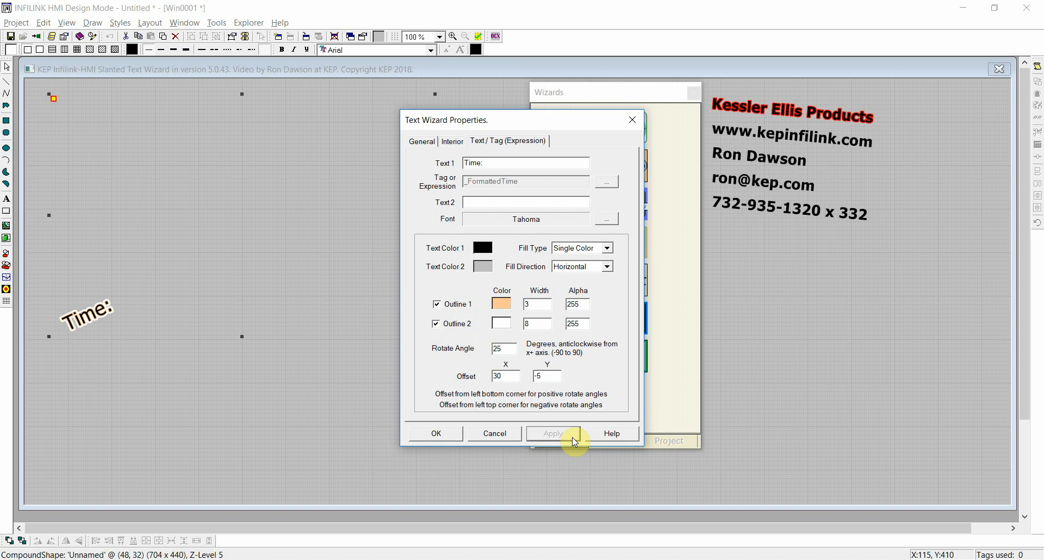
# Set Text Color 1 of the "Time:" text to pure blue (0, 0, 255).
pyautogui.click(482, 248)
pyautogui.click(450, 254)
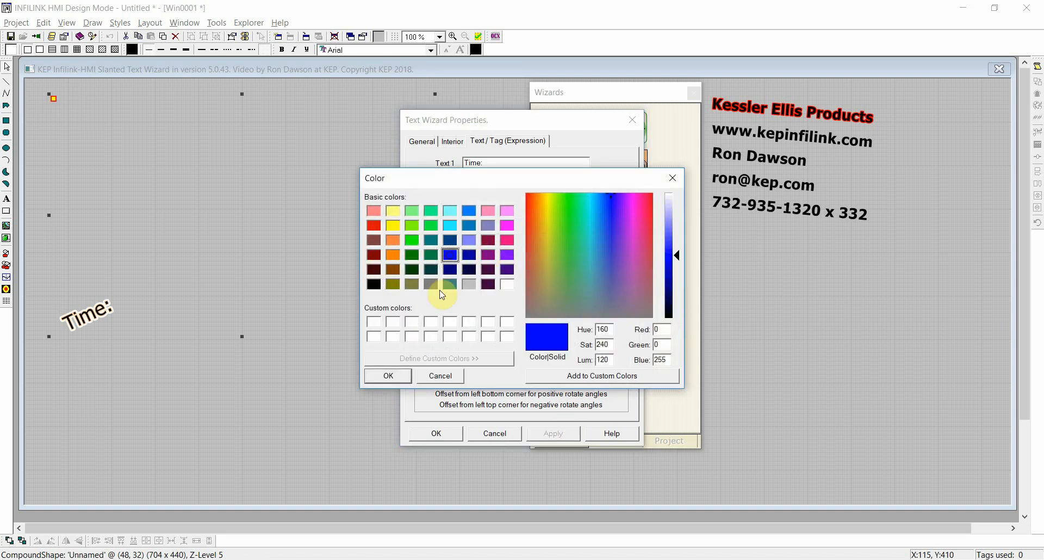
pyautogui.click(389, 376)
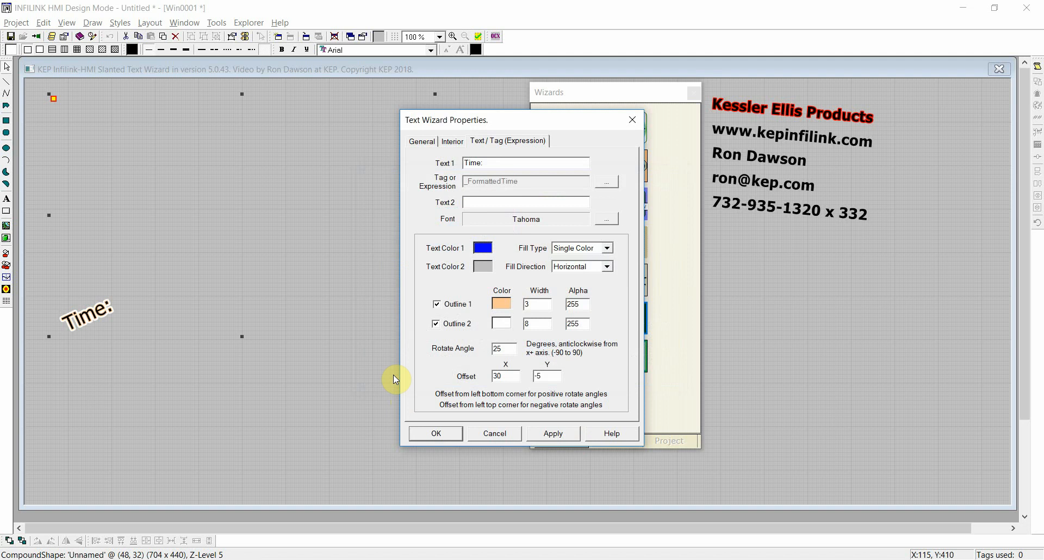
# Choose a larger size for the text's Tahoma Bold font and apply the colour and font changes.
pyautogui.click(611, 219)
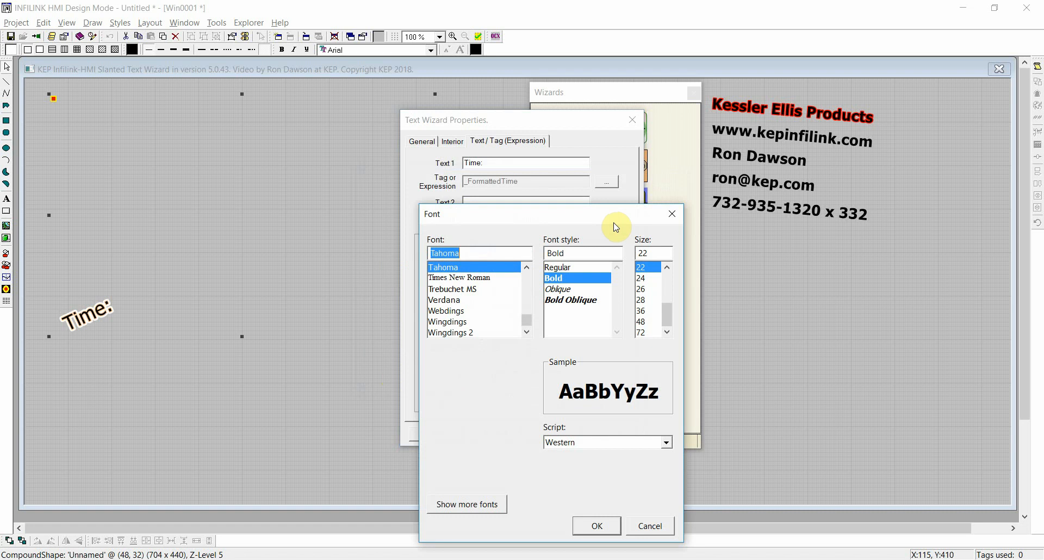
pyautogui.click(643, 294)
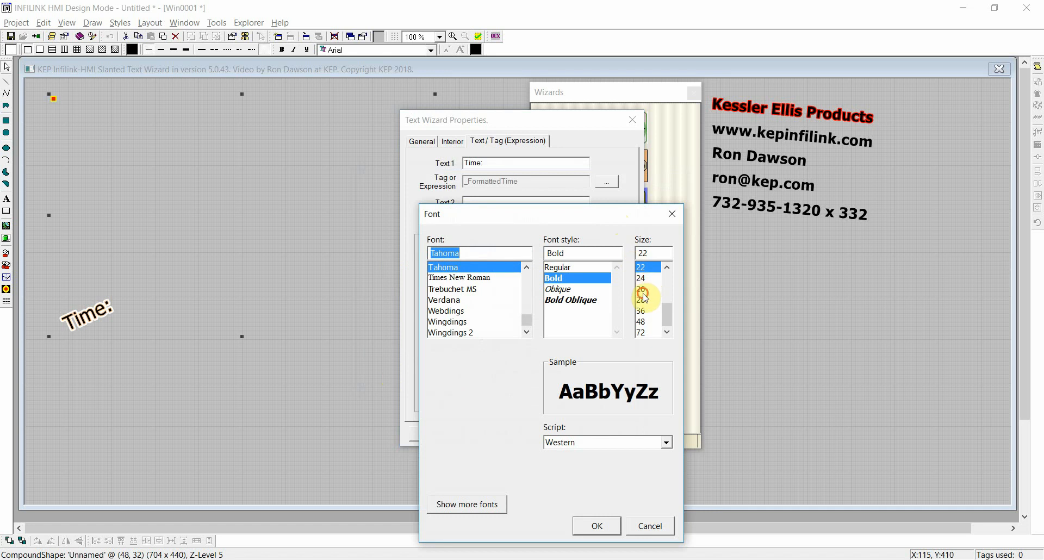
pyautogui.click(597, 526)
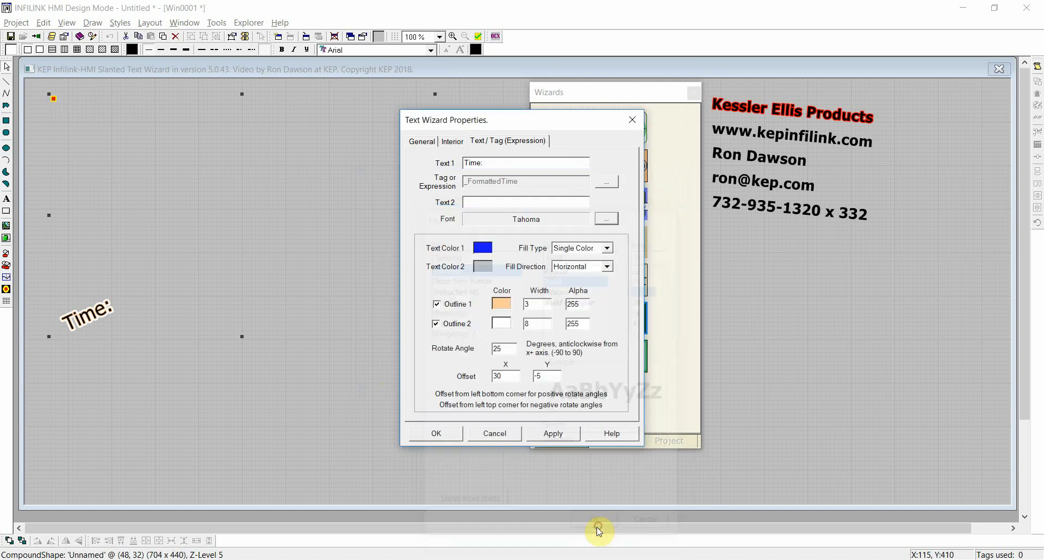
pyautogui.click(570, 434)
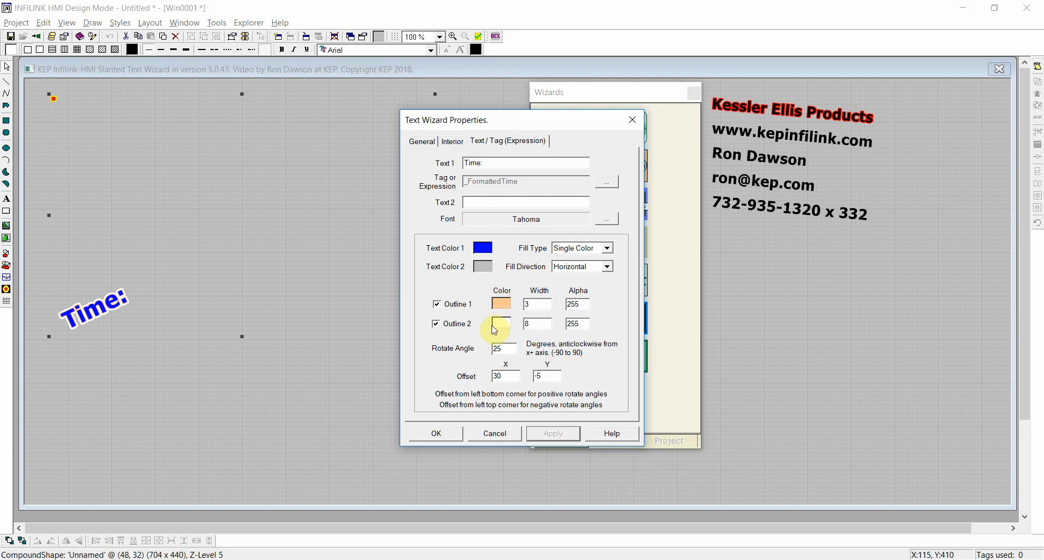
pyautogui.click(501, 376)
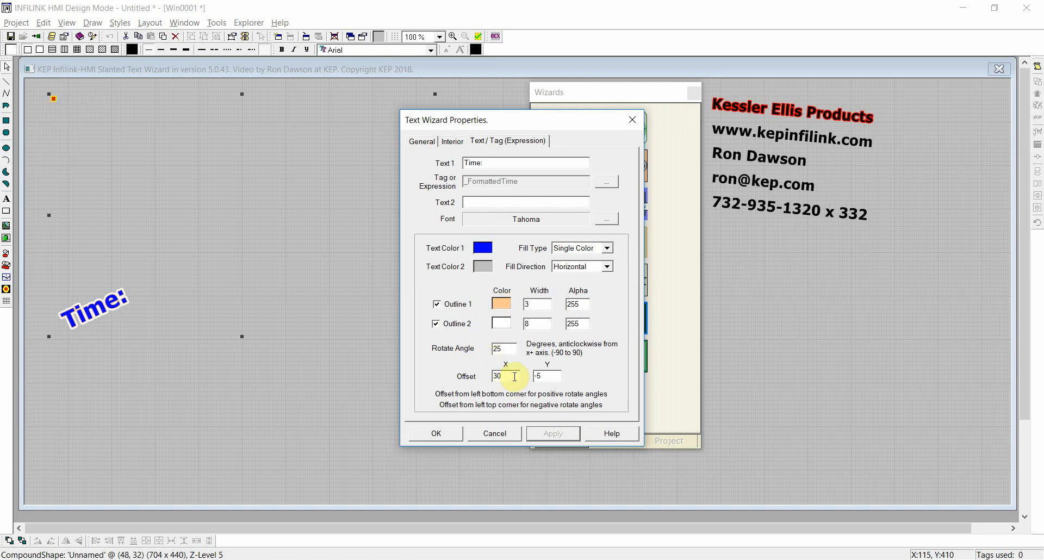
pyautogui.click(551, 376)
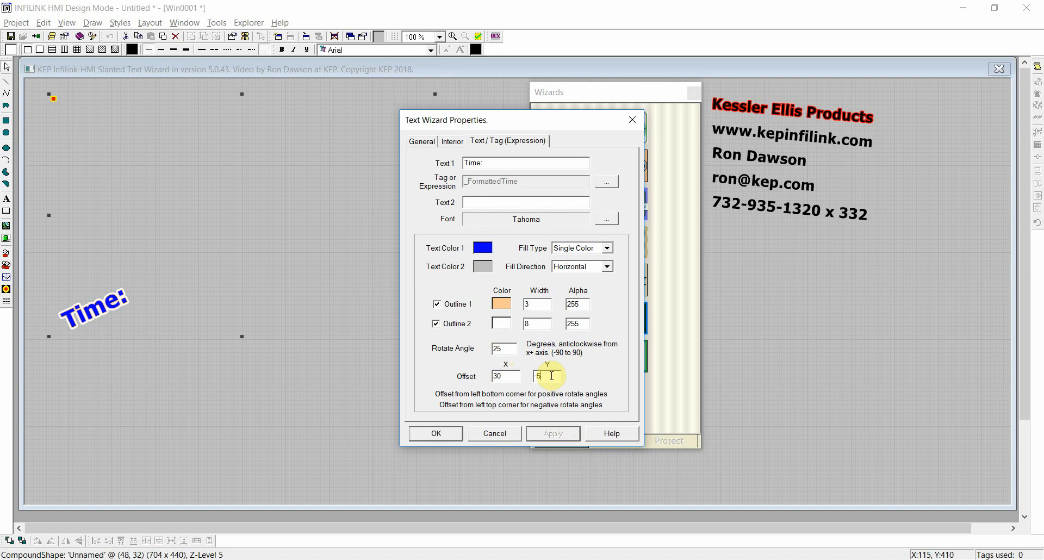
# Give the "Time:" text object a border and set its interior fill type to Filled, accepting the changes.
pyautogui.click(451, 142)
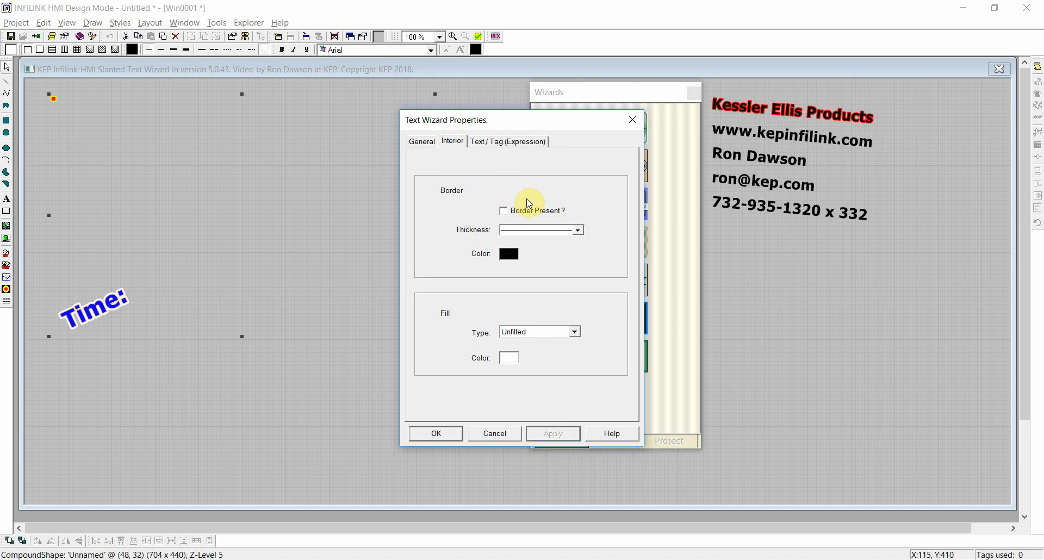
pyautogui.click(503, 211)
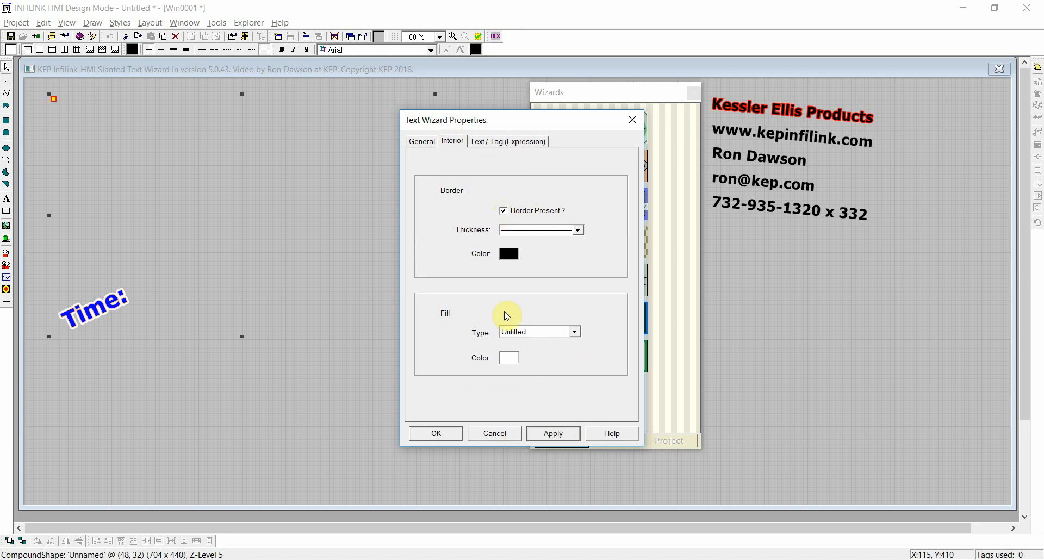
pyautogui.click(528, 334)
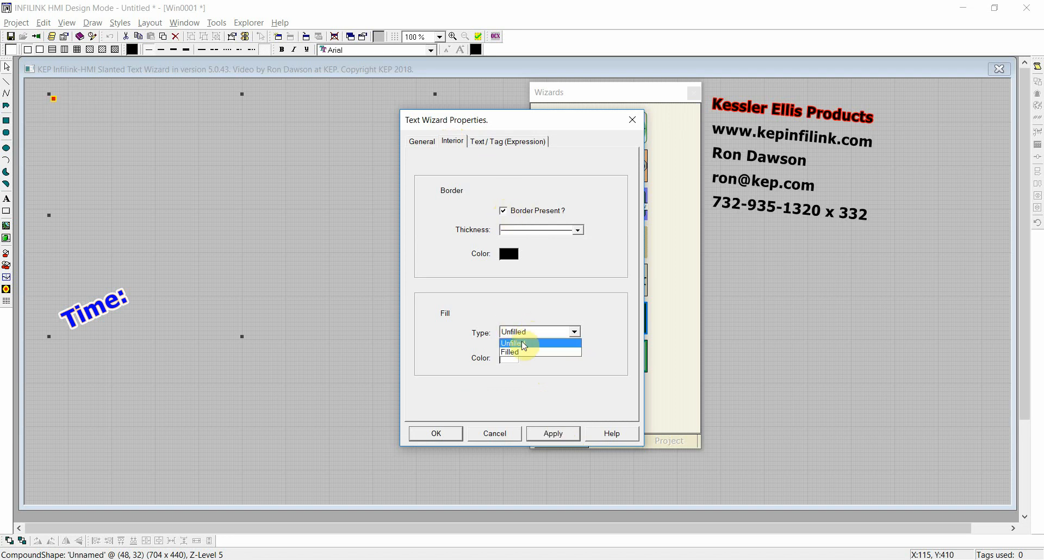
pyautogui.click(521, 349)
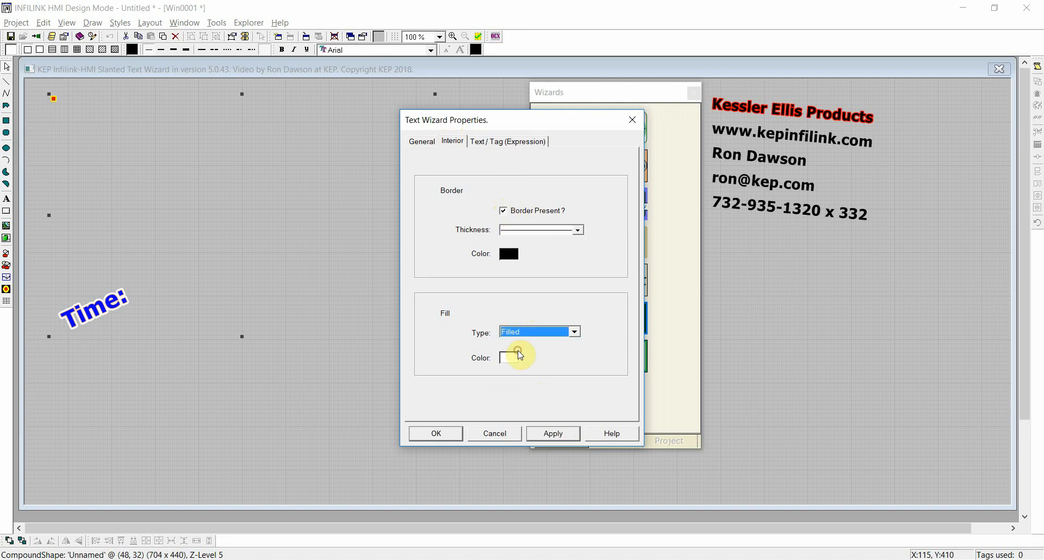
pyautogui.click(559, 434)
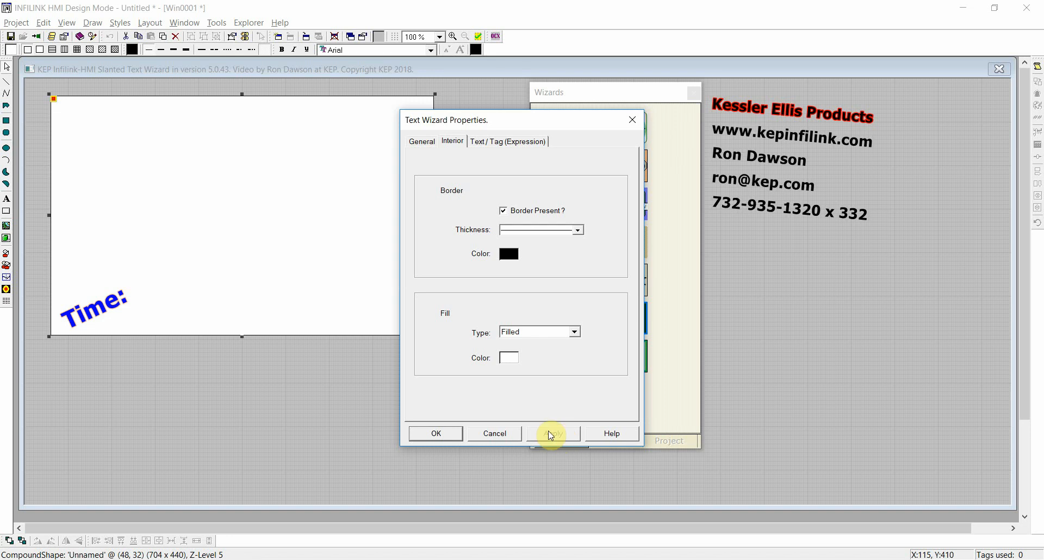
pyautogui.click(437, 435)
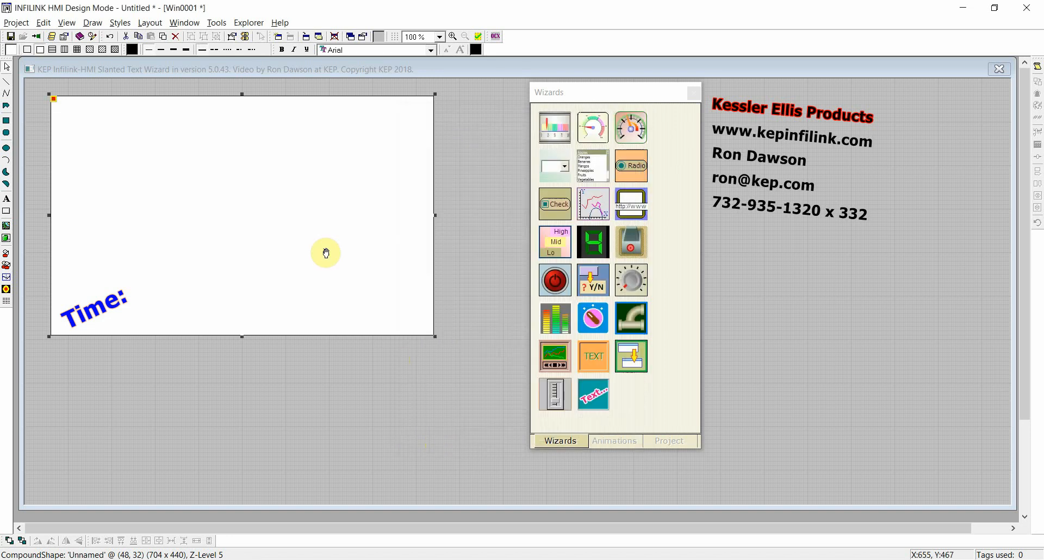
# Save the project and check the bordered, filled time text in run mode before returning to design mode.
pyautogui.click(11, 37)
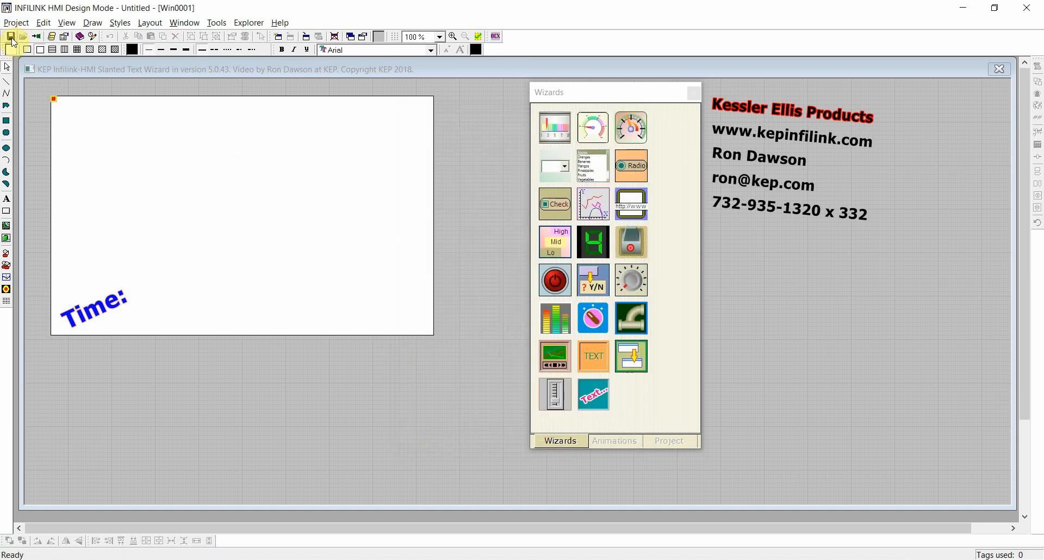
pyautogui.click(40, 37)
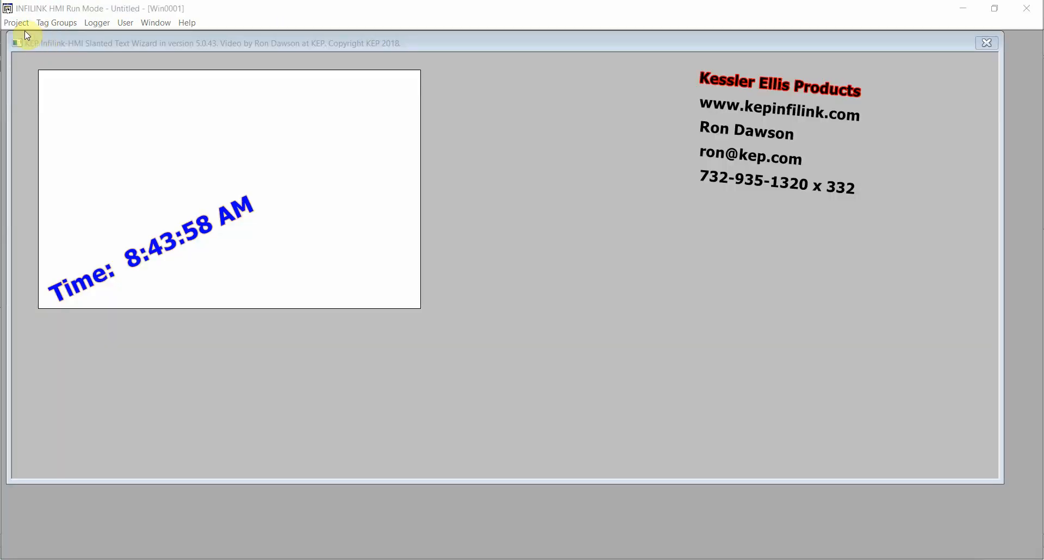
pyautogui.click(22, 25)
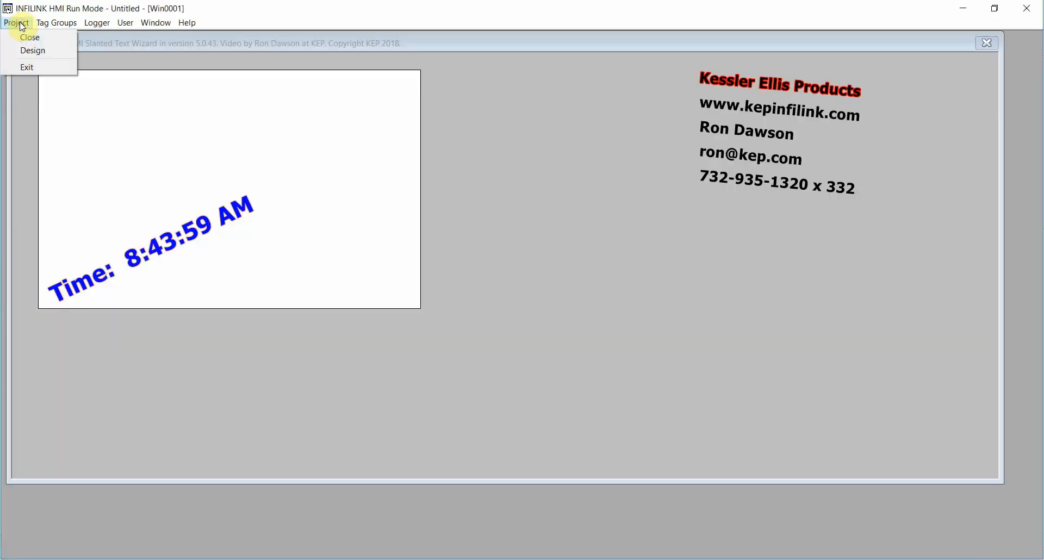
pyautogui.click(28, 48)
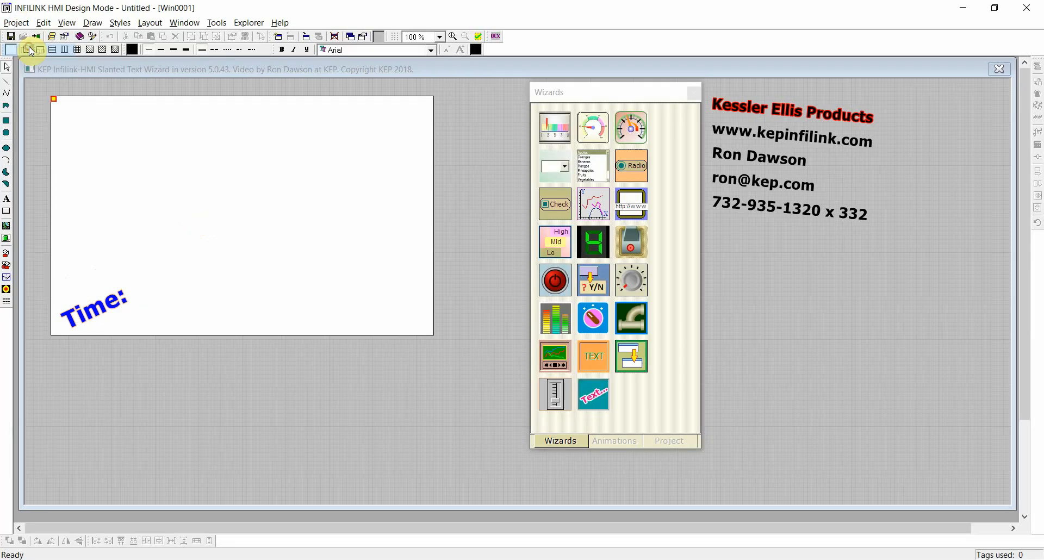
# Inspect the grouped slanted contact text and select an individual text object within the group.
pyautogui.click(763, 127)
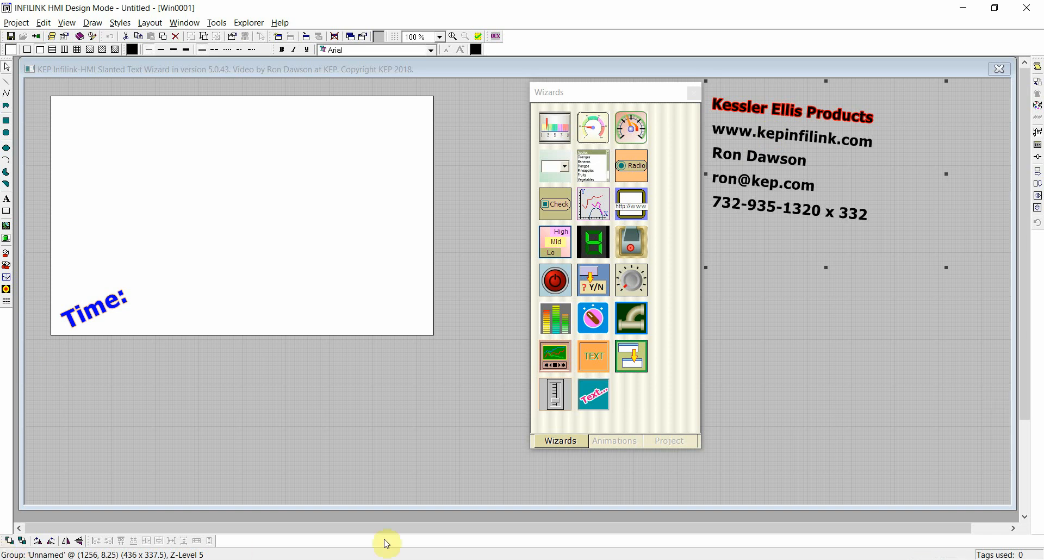
pyautogui.rightClick(801, 145)
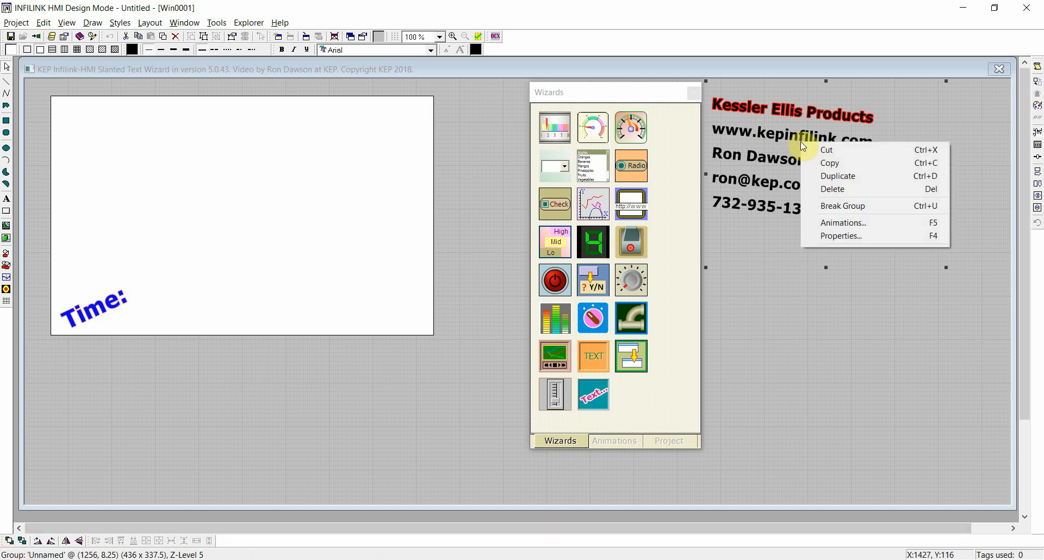
pyautogui.click(790, 326)
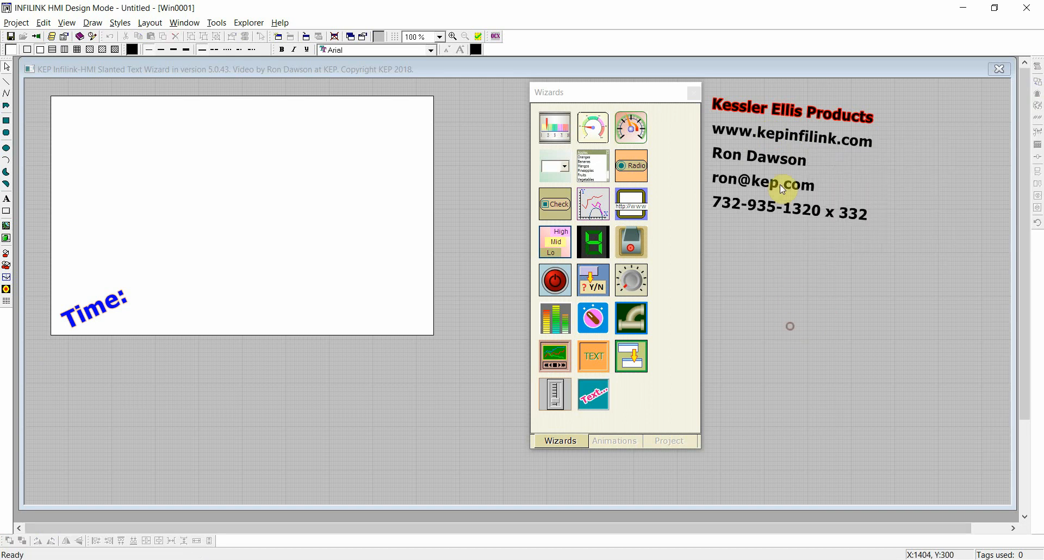
pyautogui.click(772, 158)
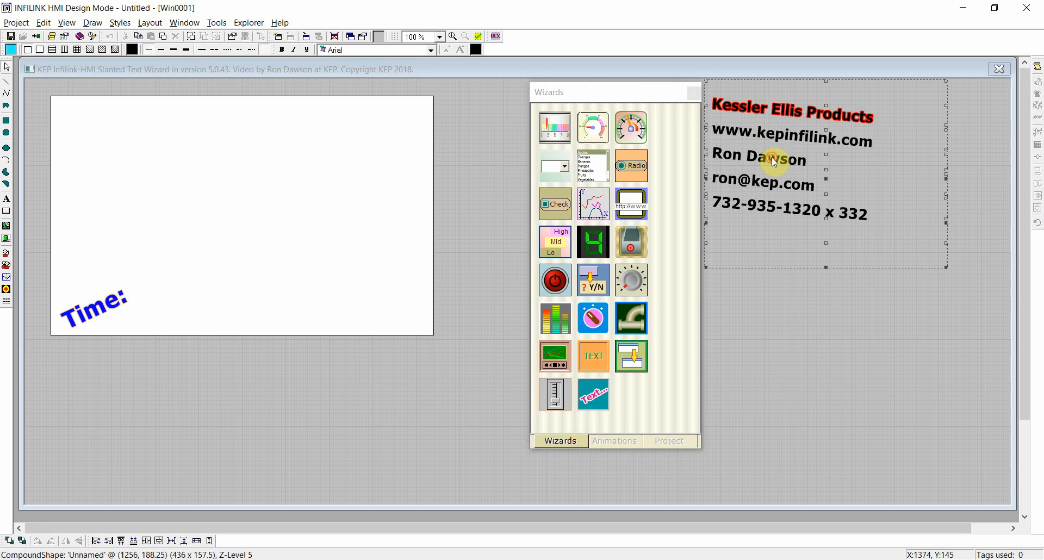
# Review the text properties of the "Kessler Ellis Products" line within the group and select the phone number line.
pyautogui.click(793, 103)
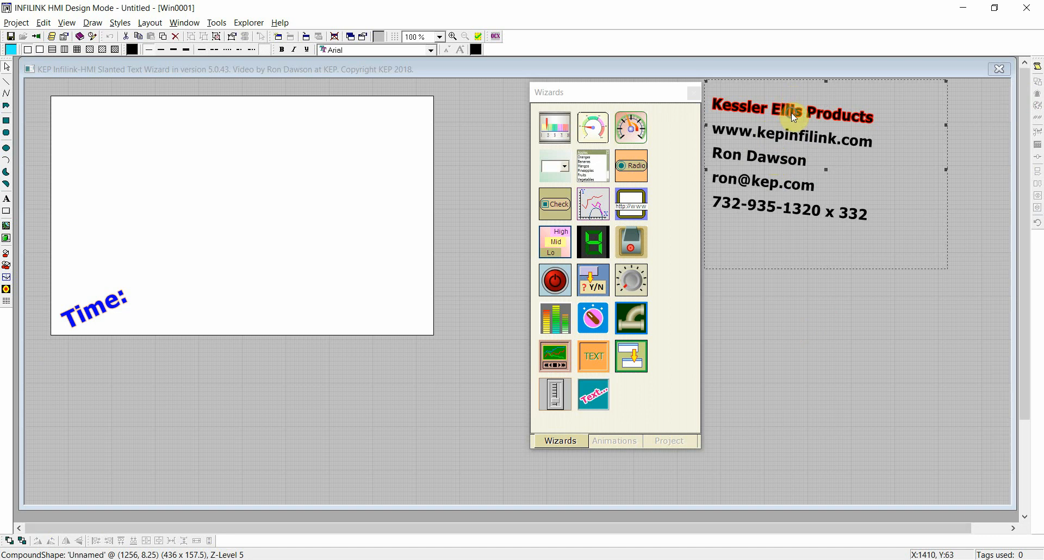
pyautogui.rightClick(793, 113)
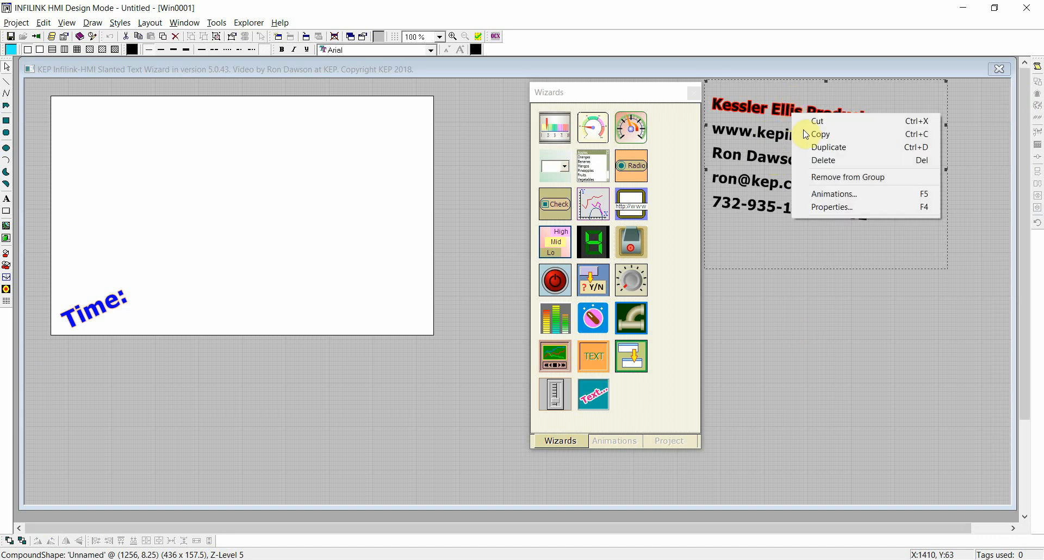
pyautogui.click(833, 209)
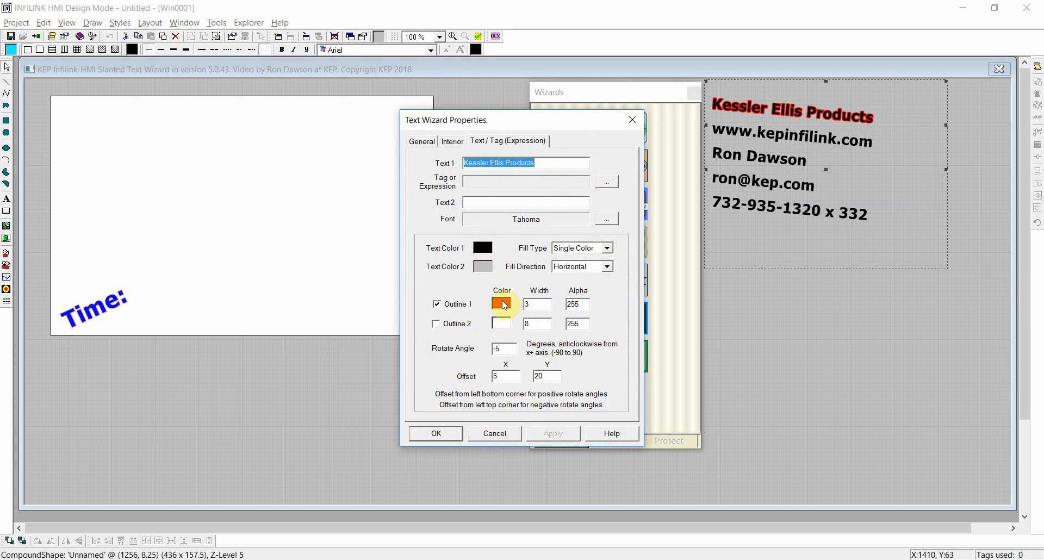
pyautogui.click(447, 435)
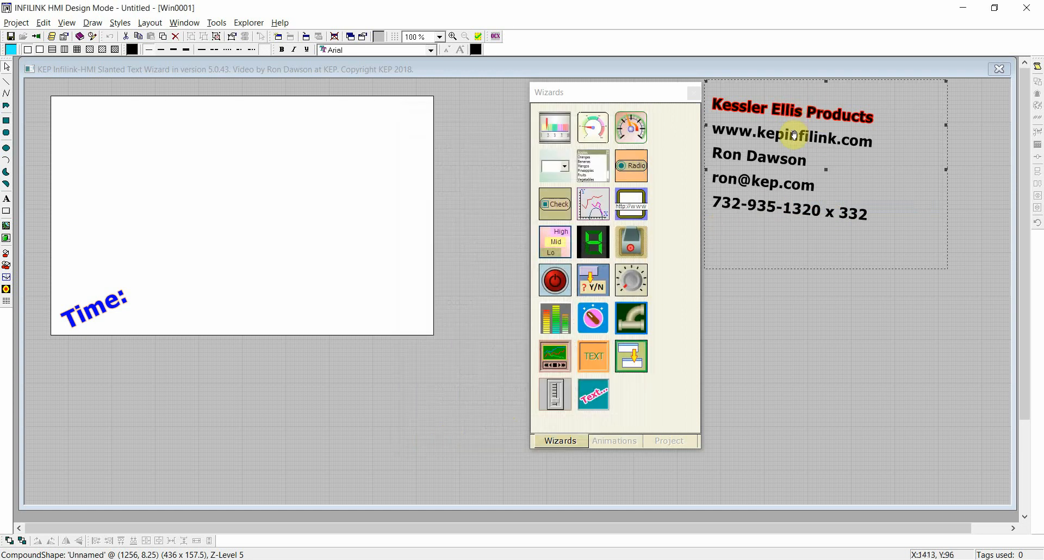
pyautogui.moveTo(794, 135); pyautogui.dragTo(781, 213)
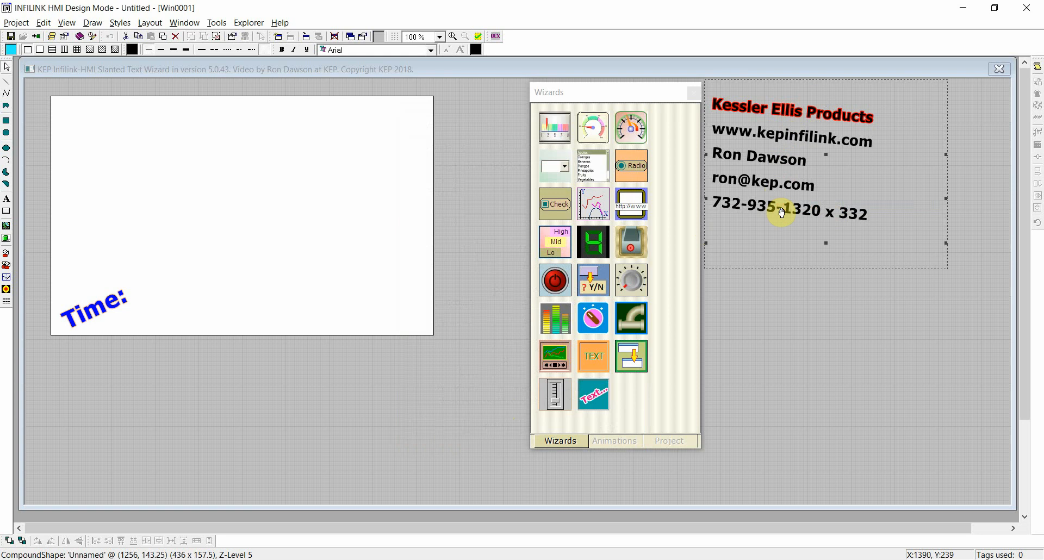
# Save the project and show the finished window with all slanted text in run mode.
pyautogui.click(11, 38)
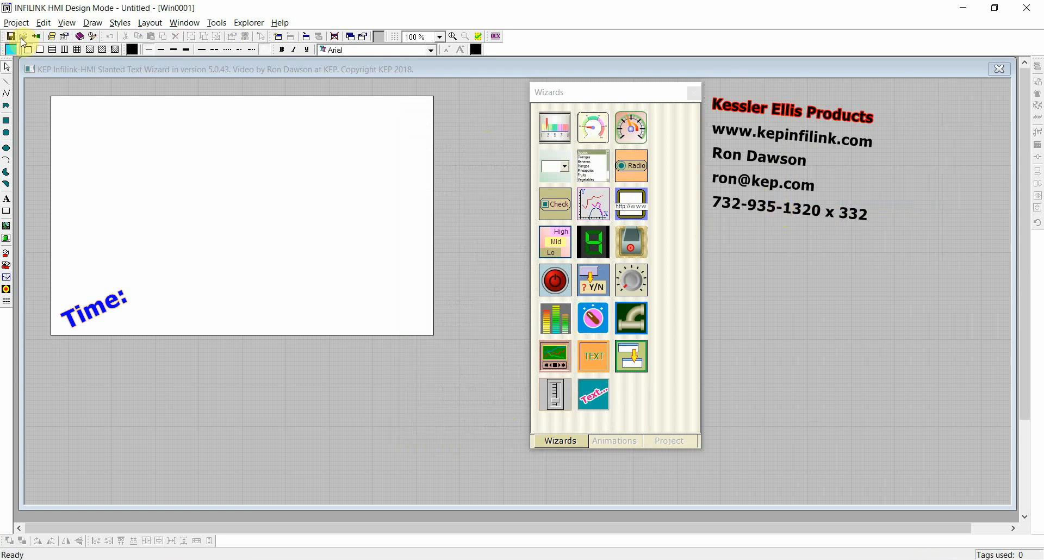
pyautogui.click(36, 36)
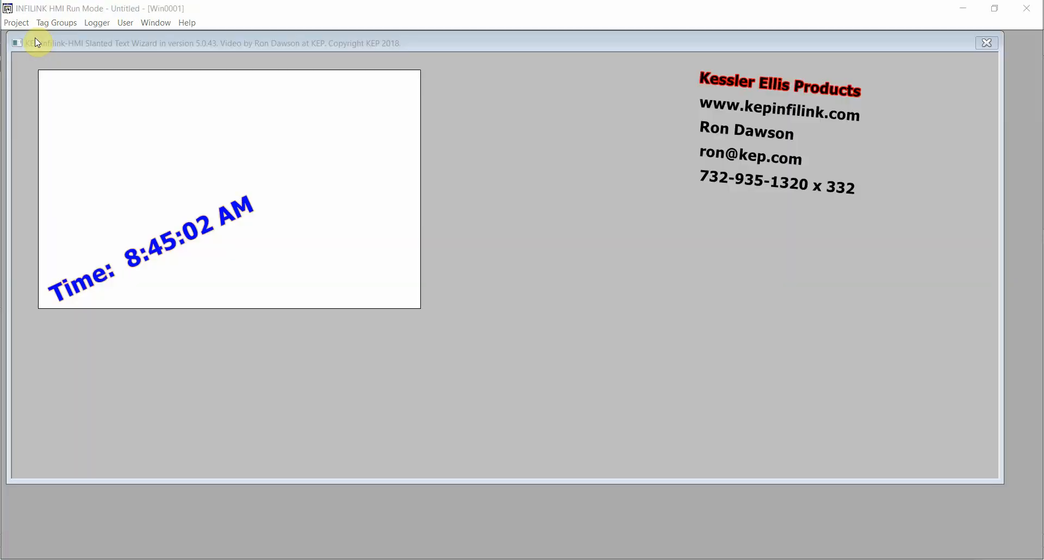